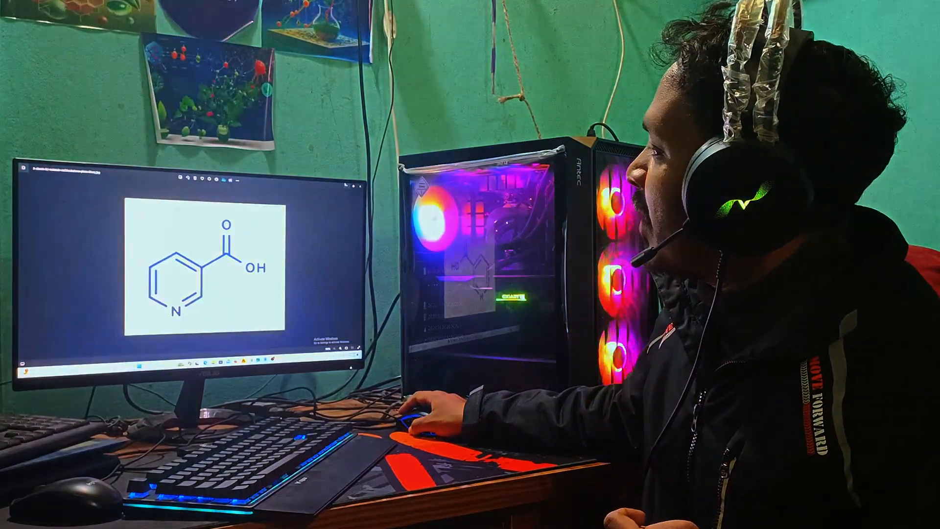
click(346, 185)
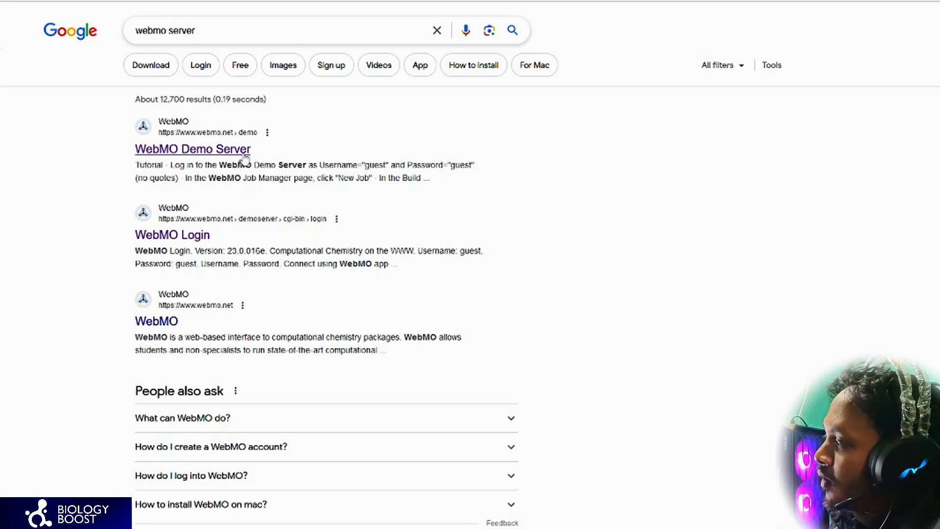
Step: Open the WebMO demo server from the search results and log in with the guest account
click(241, 128)
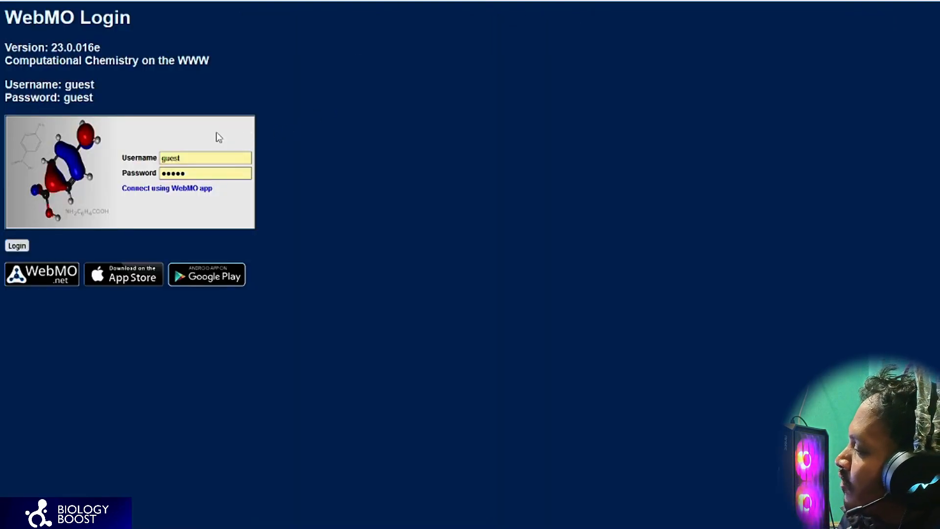
click(10, 247)
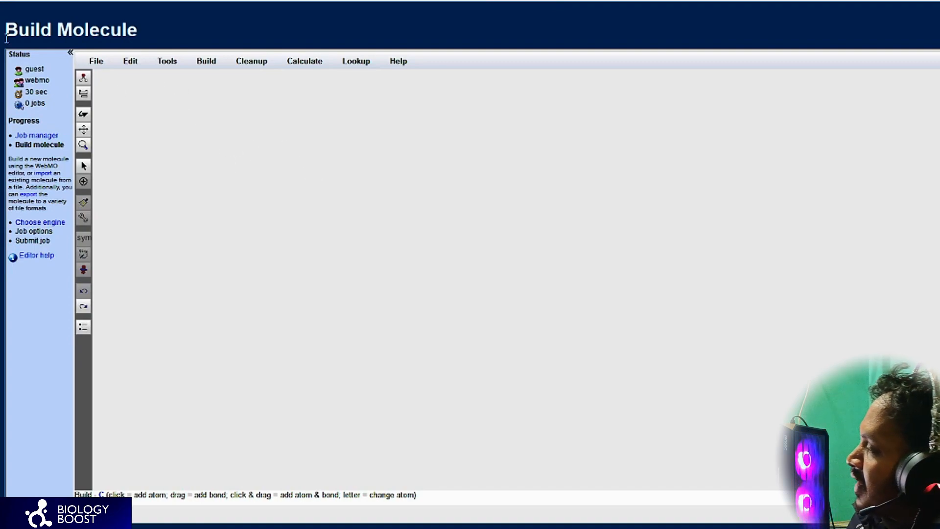
click(206, 62)
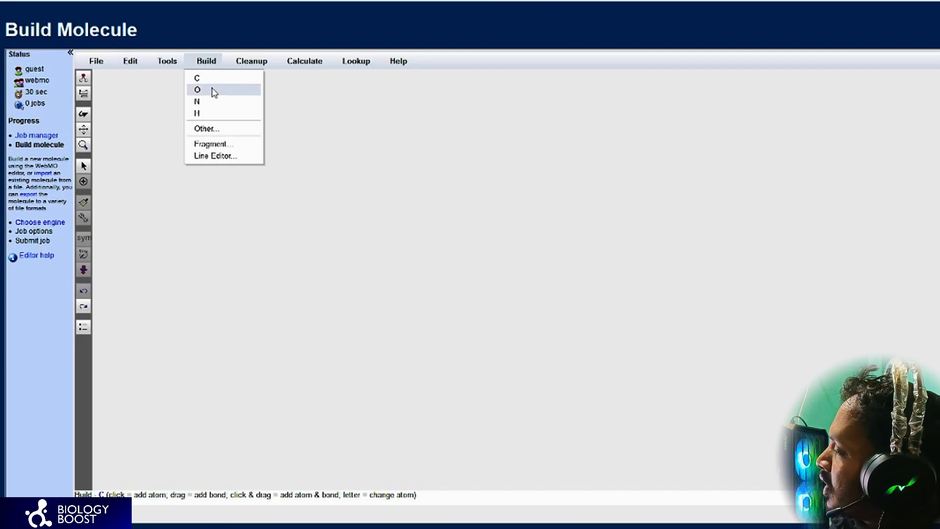
click(213, 127)
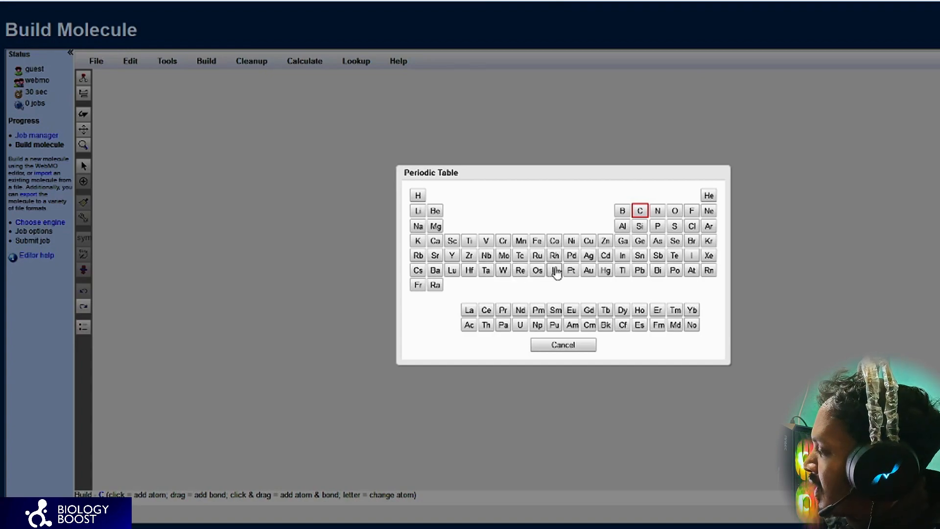
click(550, 347)
Step: Check the reference structure and place five separate carbon atoms in a ring layout, leaving the lowest ring position empty
click(205, 60)
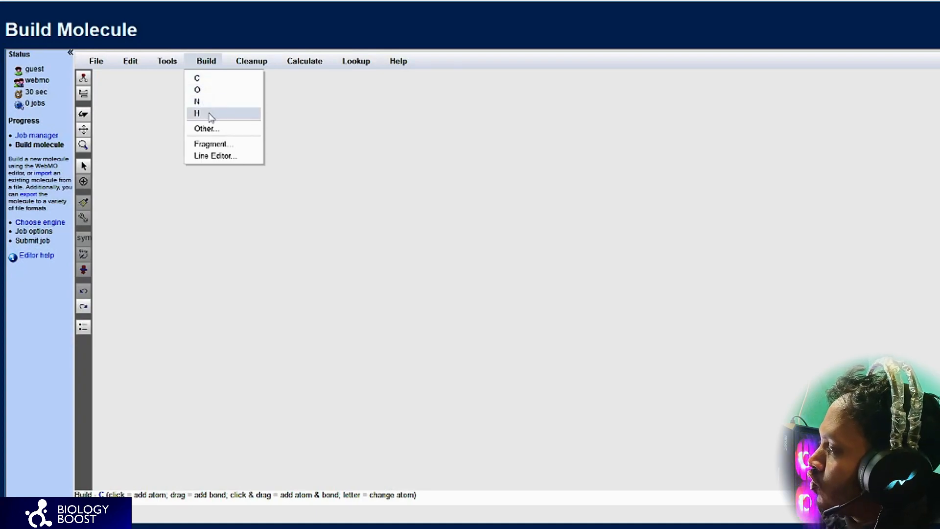
click(208, 82)
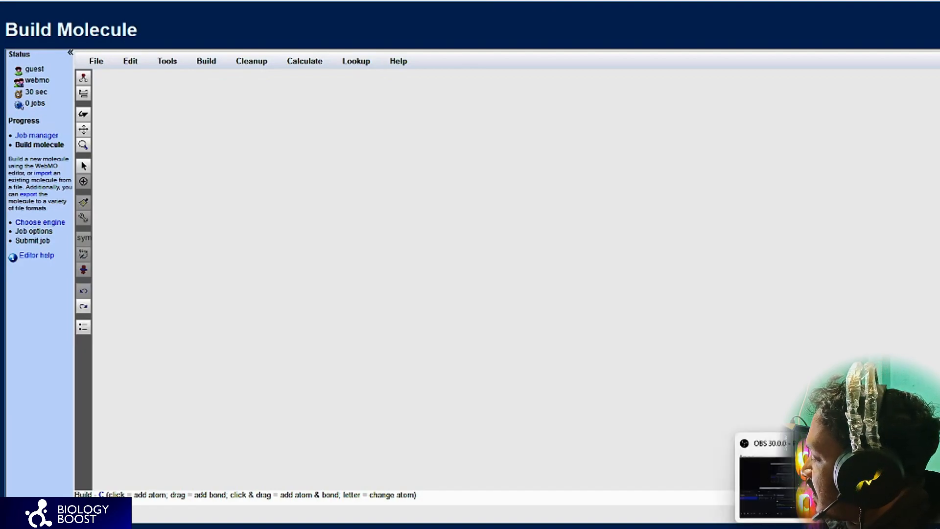
click(733, 528)
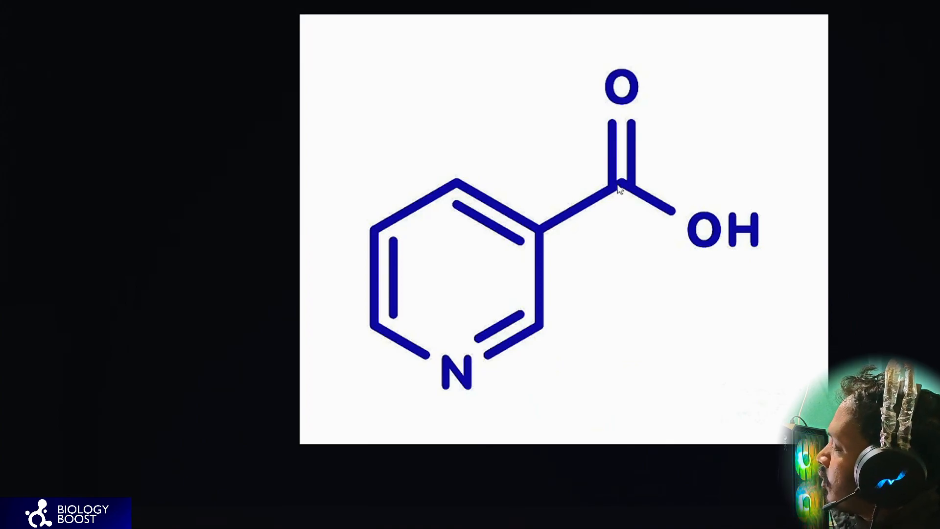
click(938, 1)
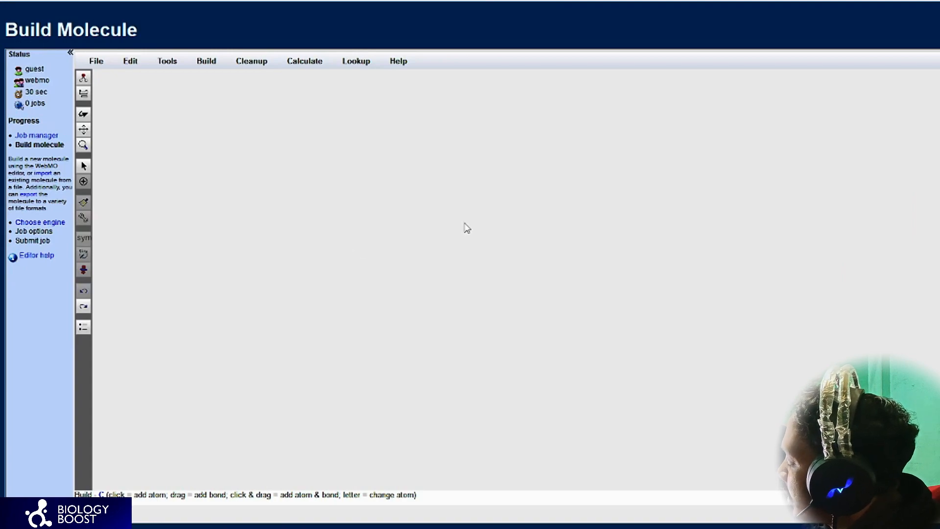
click(491, 172)
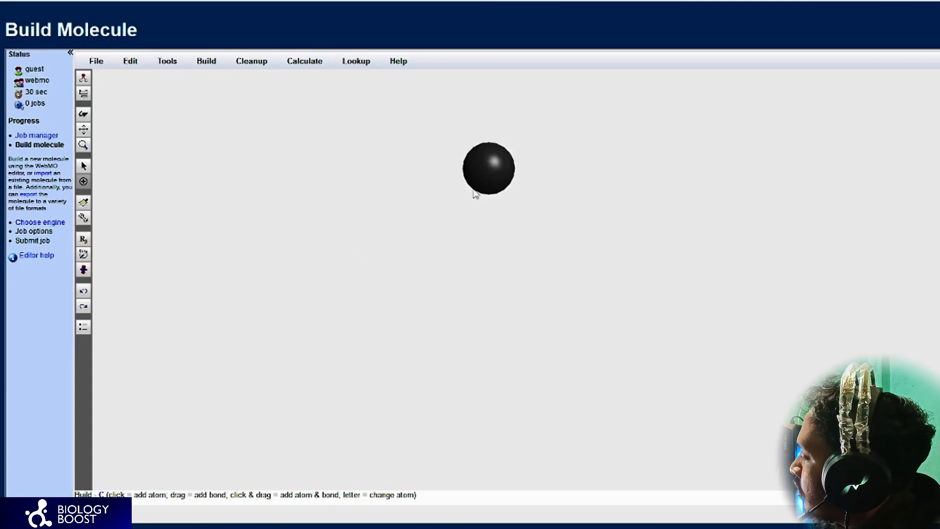
click(367, 240)
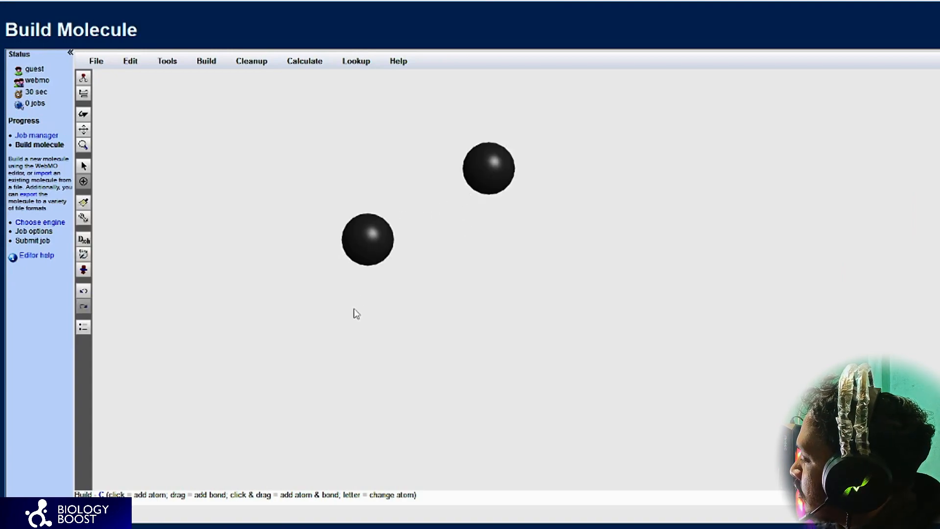
click(359, 368)
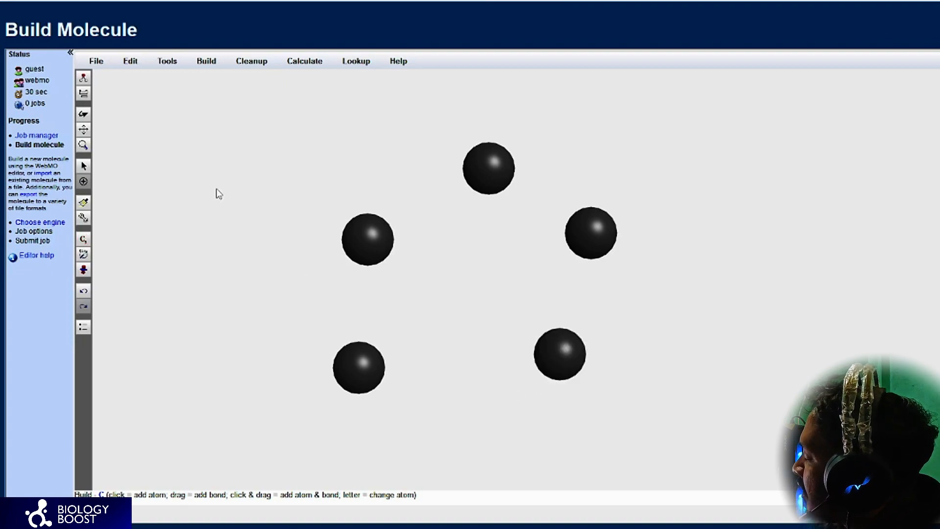
Step: Add a nitrogen atom at the empty lowest position of the ring
click(206, 61)
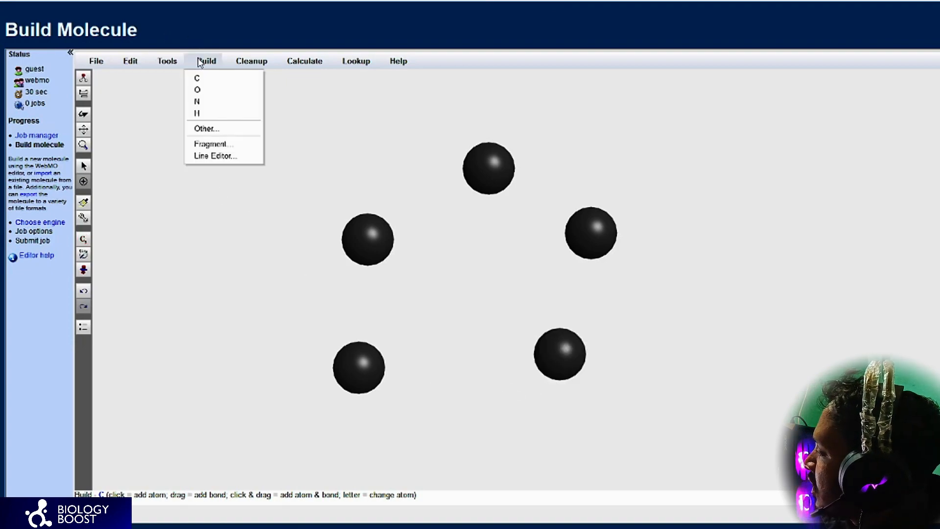
click(198, 101)
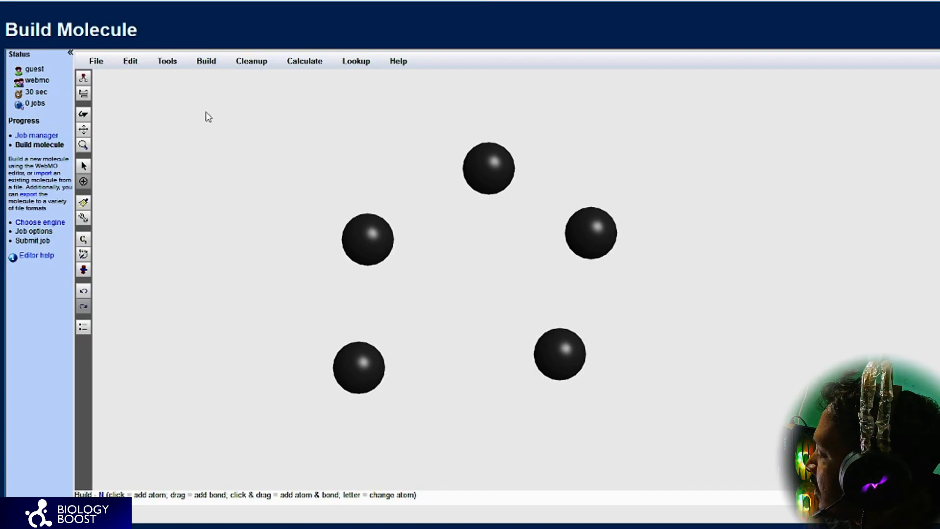
click(459, 449)
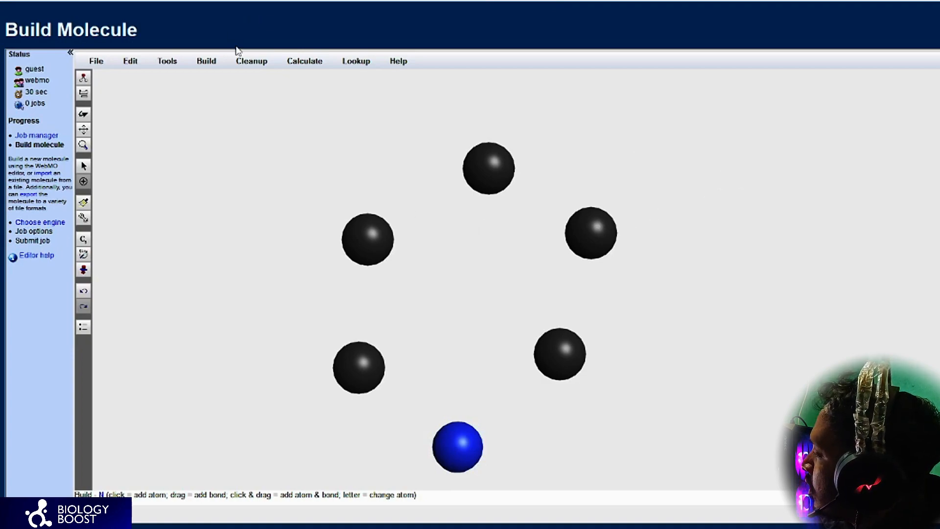
Step: Place a sixth carbon atom outside the ring, to the right of its upper-right carbon, for the carboxyl group
click(214, 63)
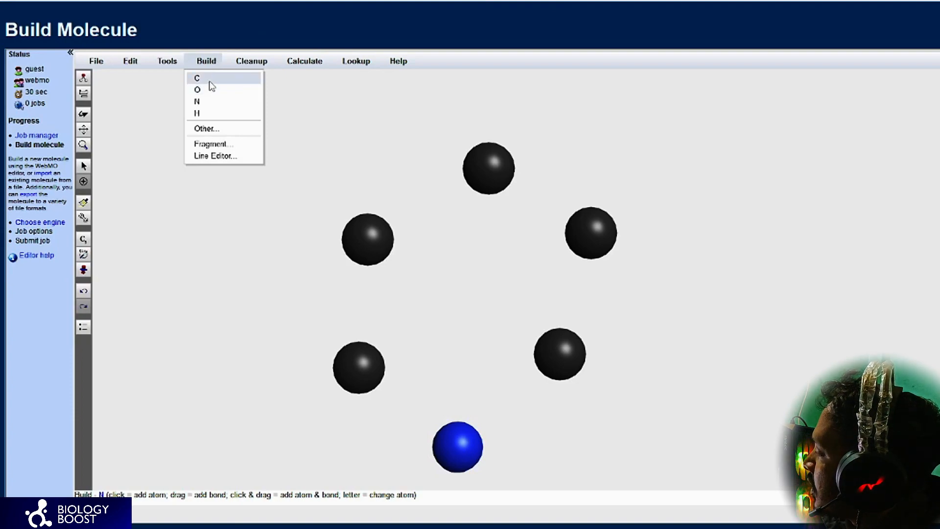
click(211, 79)
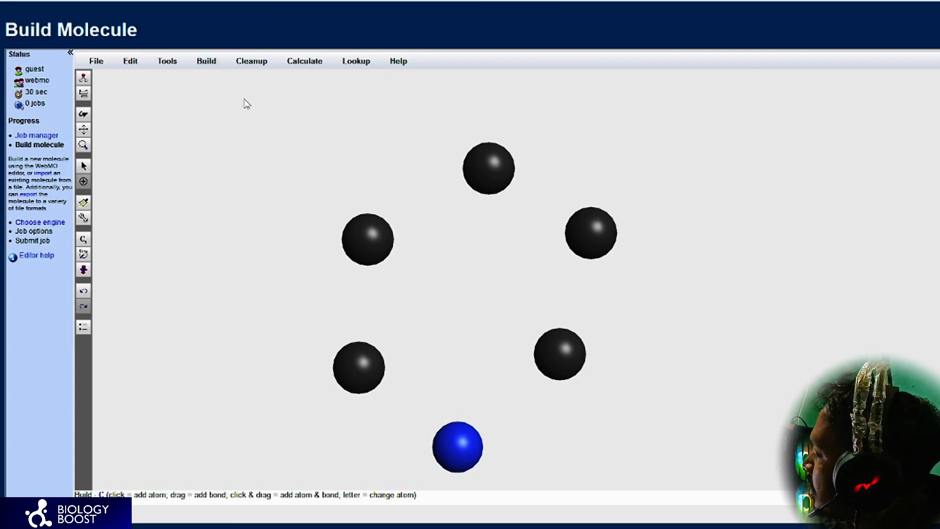
click(740, 197)
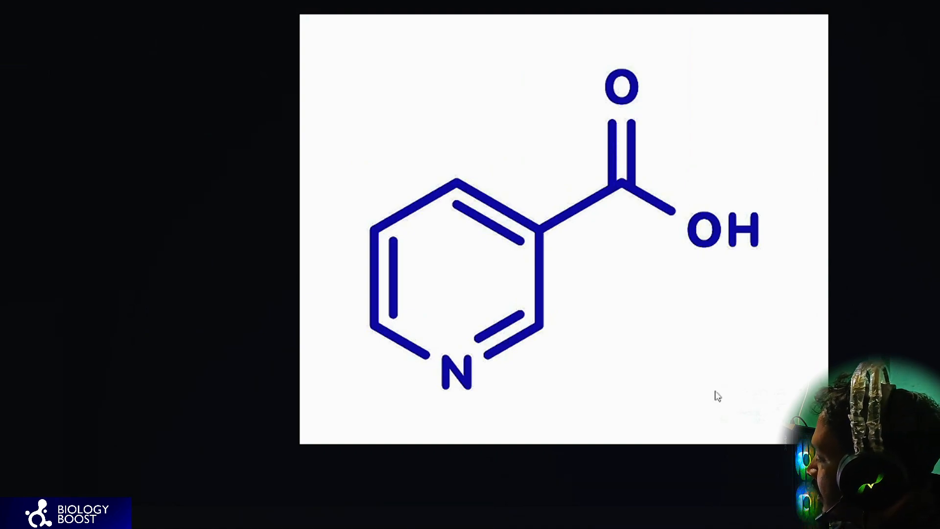
Step: Recheck the reference structure and add two oxygen atoms, one above and one to the right of the carboxyl carbon
mouse_move(829, 522)
mouse_move(757, 527)
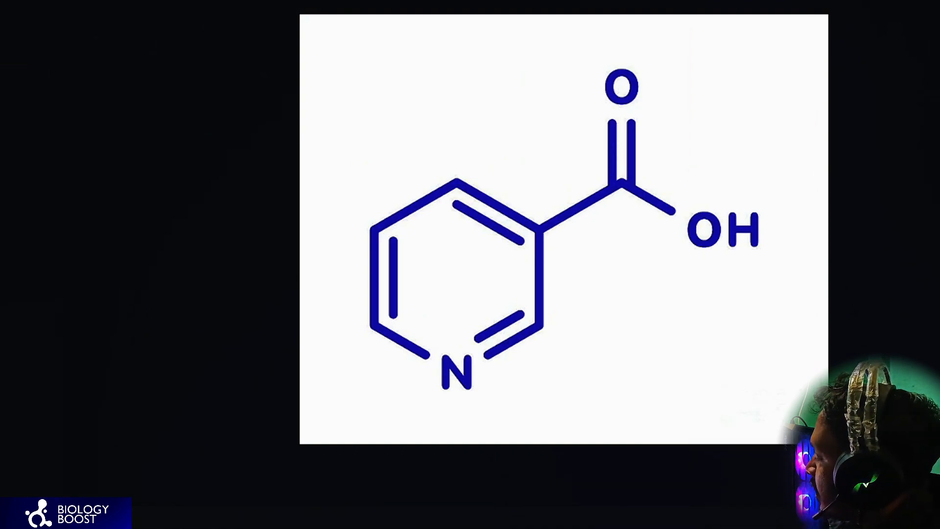
click(655, 527)
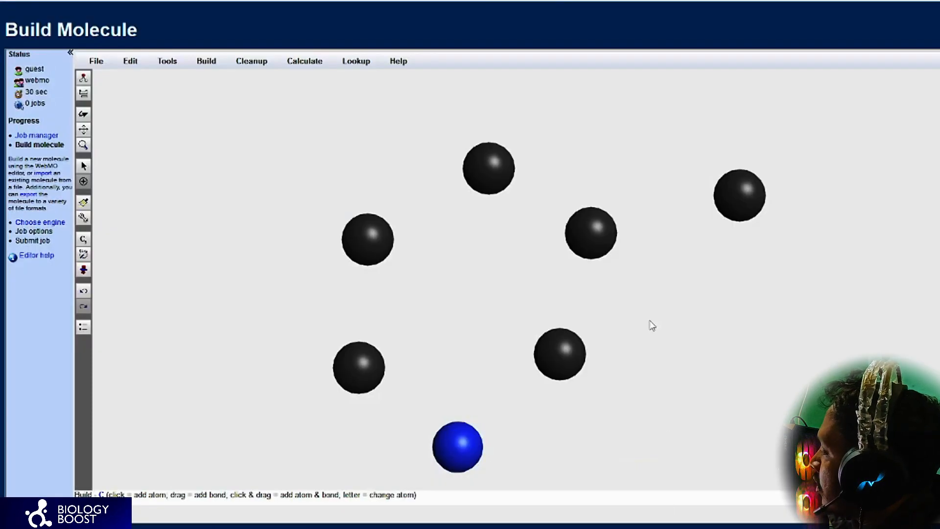
click(206, 61)
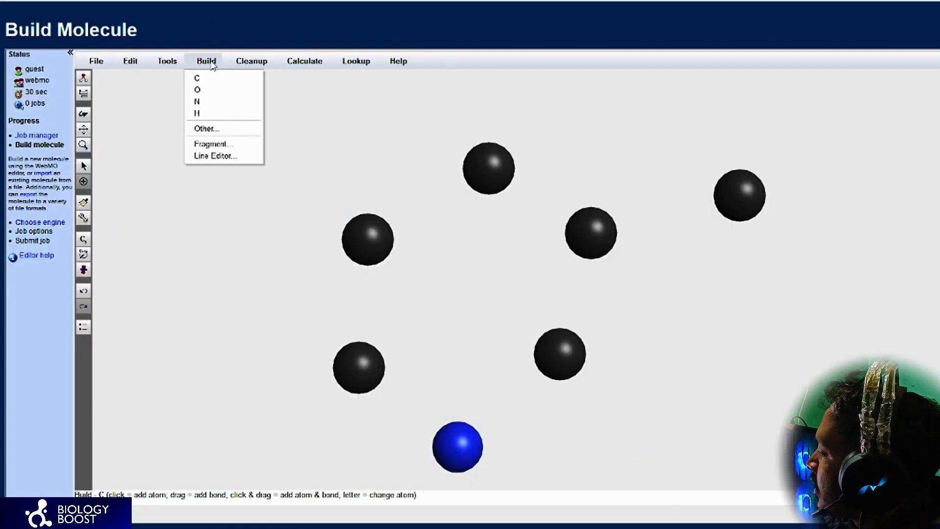
click(201, 88)
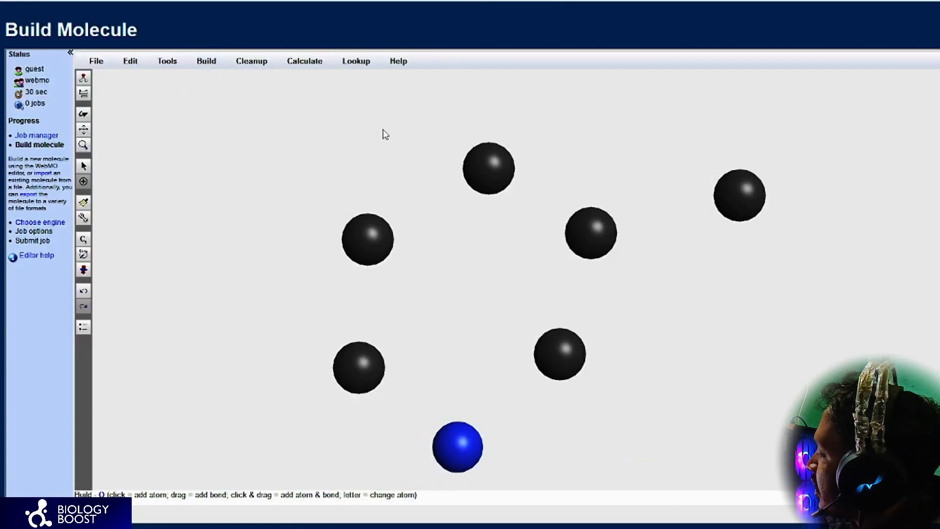
click(741, 97)
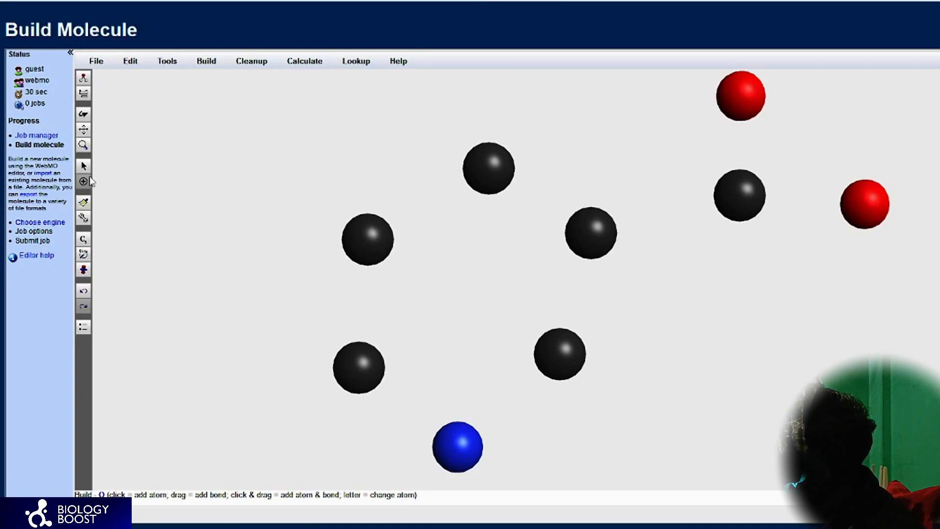
Step: Connect the five ring carbons and the nitrogen with single bonds into a closed six-membered ring, undoing any stray oxygen atom
drag(486, 172, 367, 232)
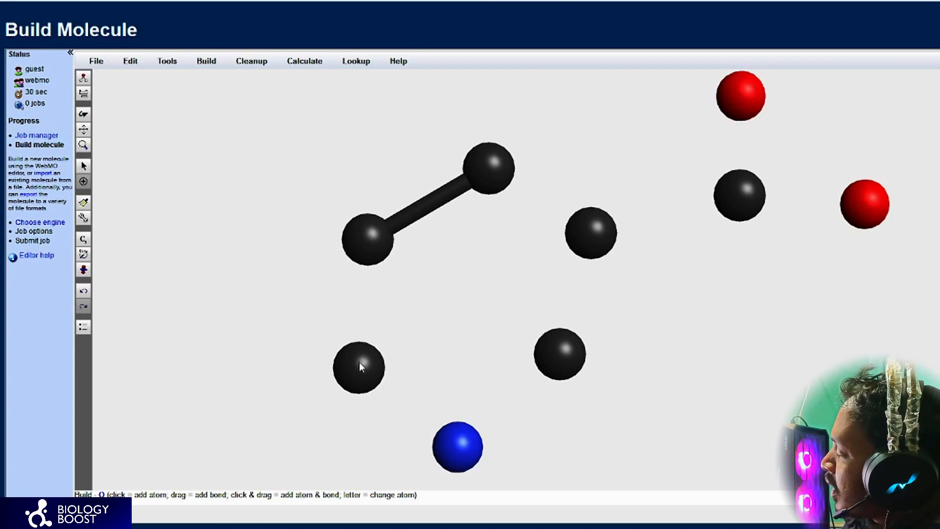
drag(367, 239, 360, 362)
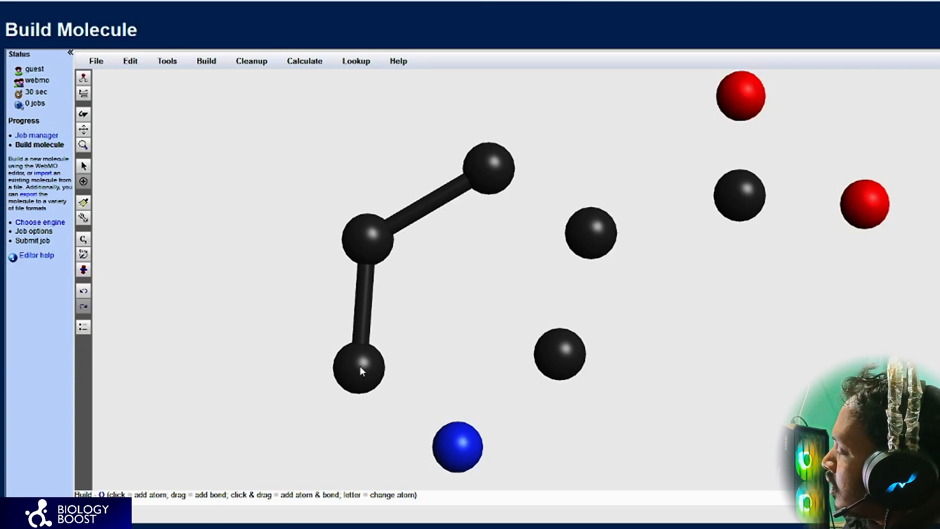
drag(359, 362, 563, 351)
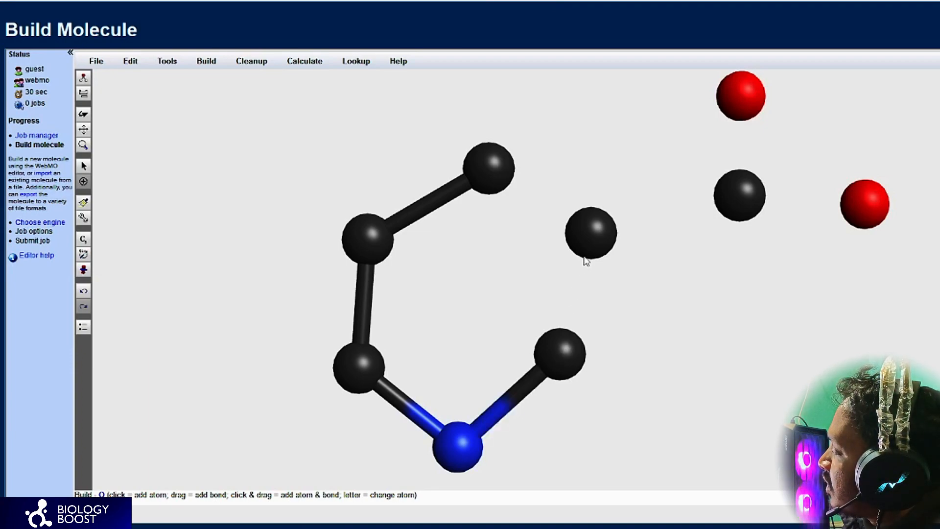
drag(586, 262, 560, 350)
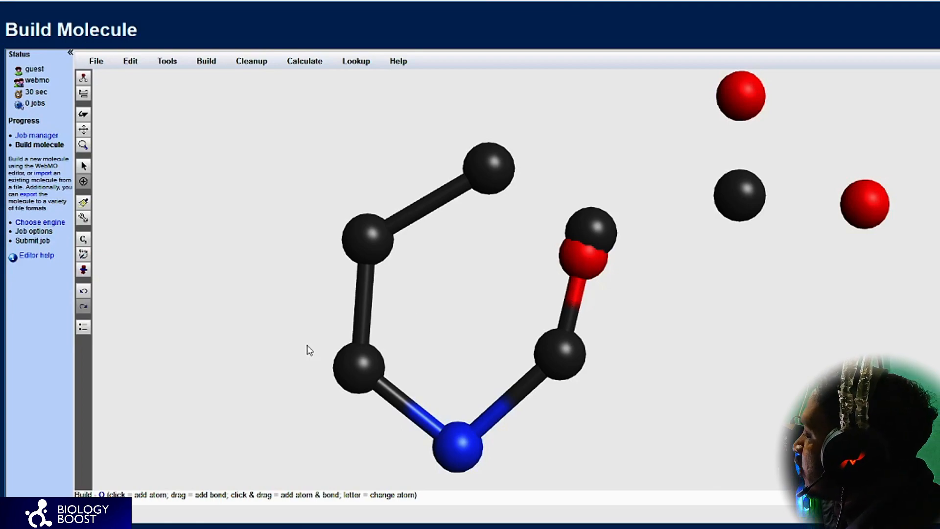
click(84, 292)
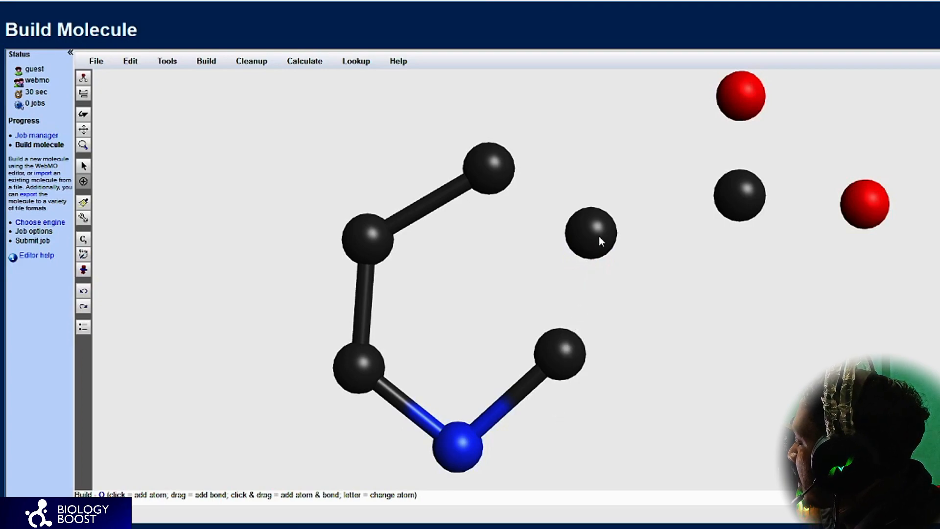
drag(559, 354, 595, 219)
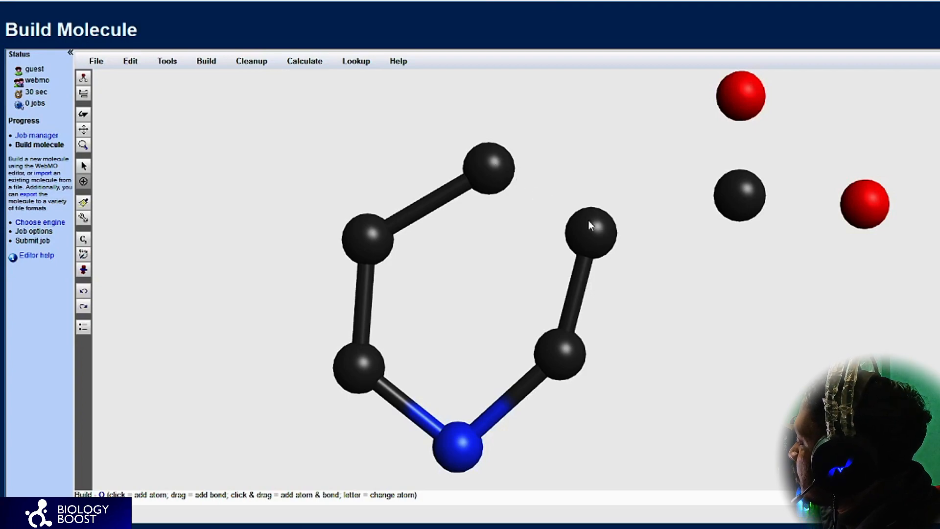
drag(488, 168, 588, 220)
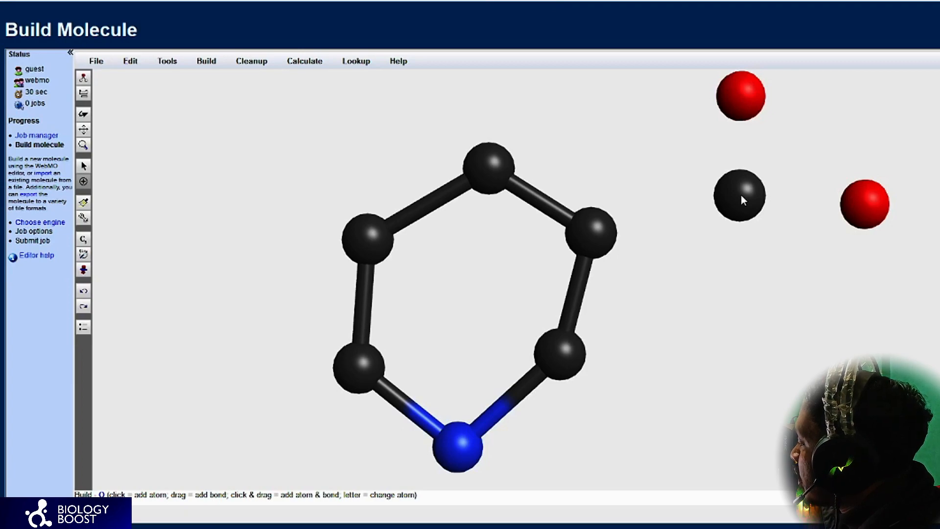
Step: Bond the carboxyl carbon to the ring's upper-right carbon and to both oxygens, and compare the result with the reference structure
drag(588, 220, 741, 195)
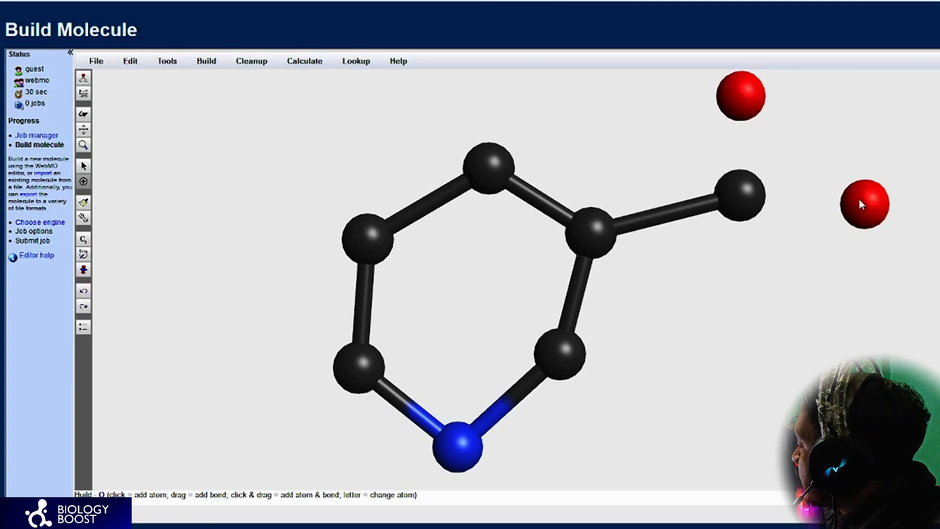
drag(861, 205, 860, 205)
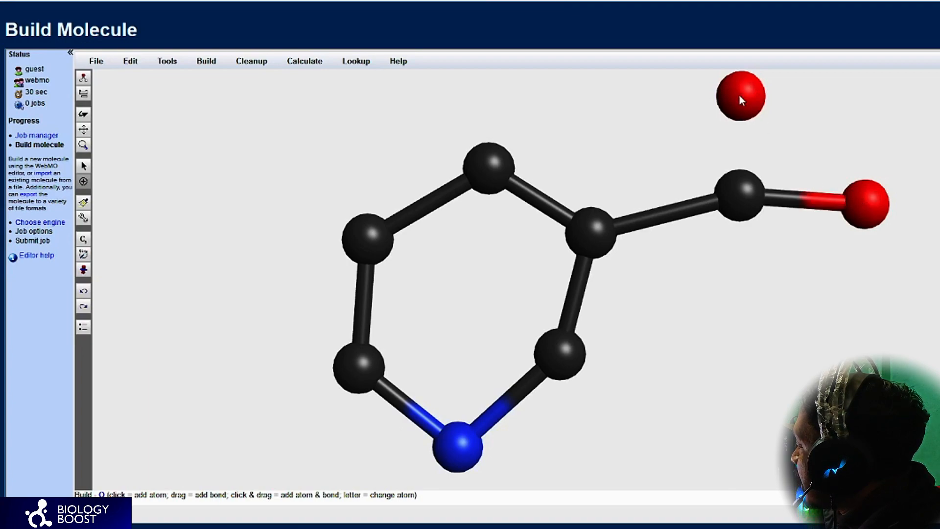
drag(744, 189, 744, 190)
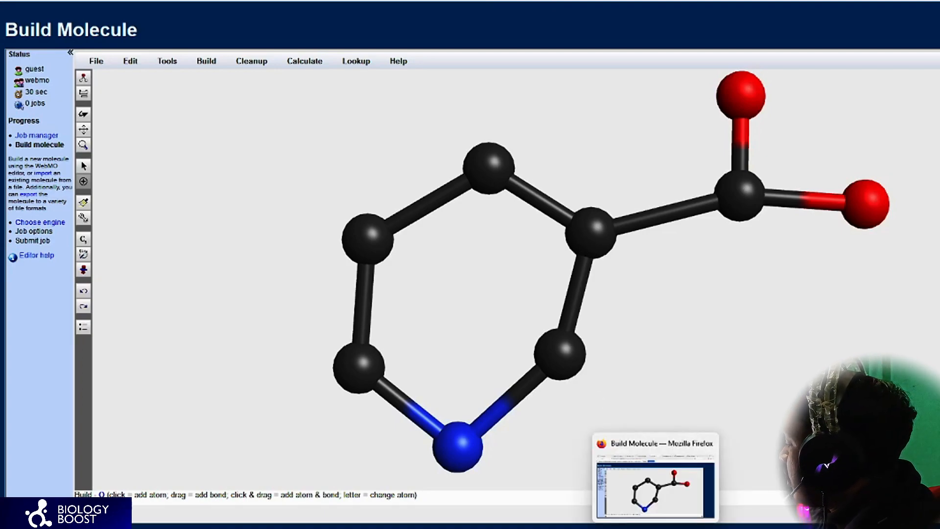
key(alt+Tab)
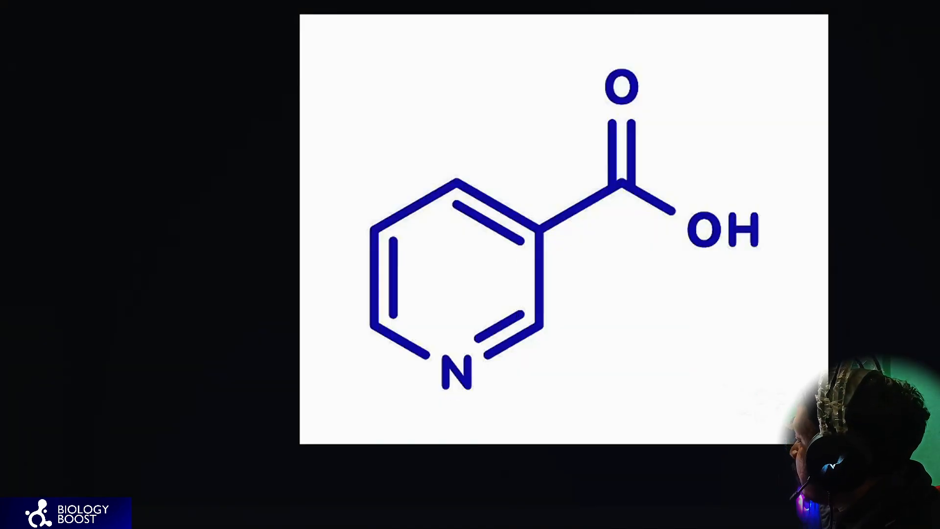
key(alt+Tab)
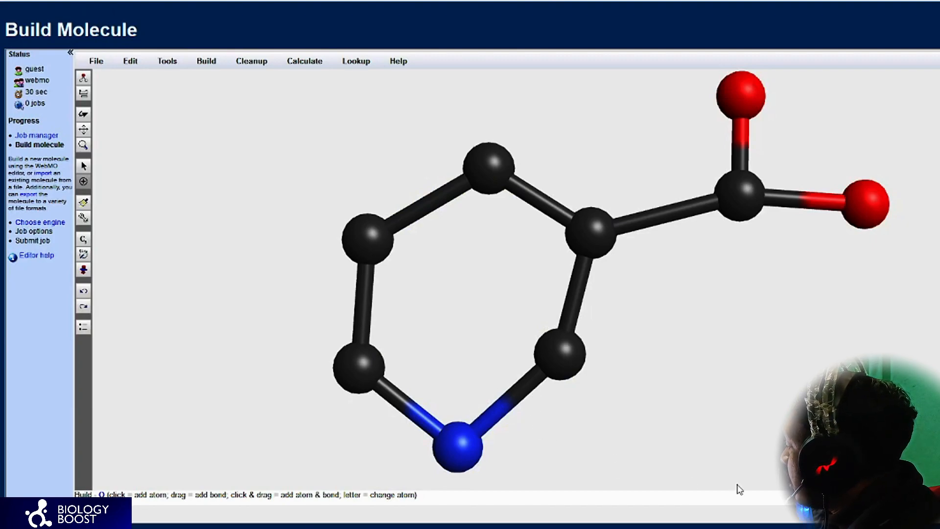
Step: Following the reference structure, convert the ring's left, upper-right and lower-right (carbon–nitrogen) bonds and the carboxyl carbon's bond to the upper oxygen into double bonds
key(alt+Tab)
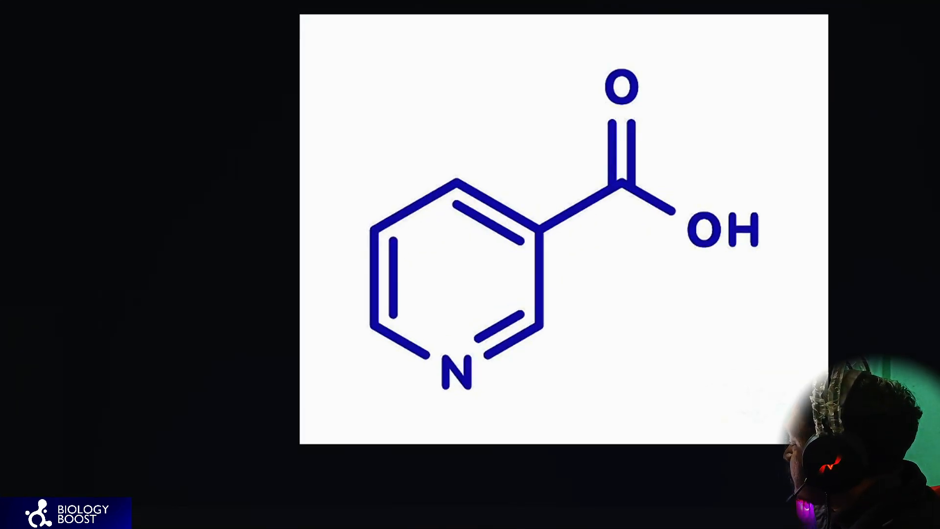
key(alt+Tab)
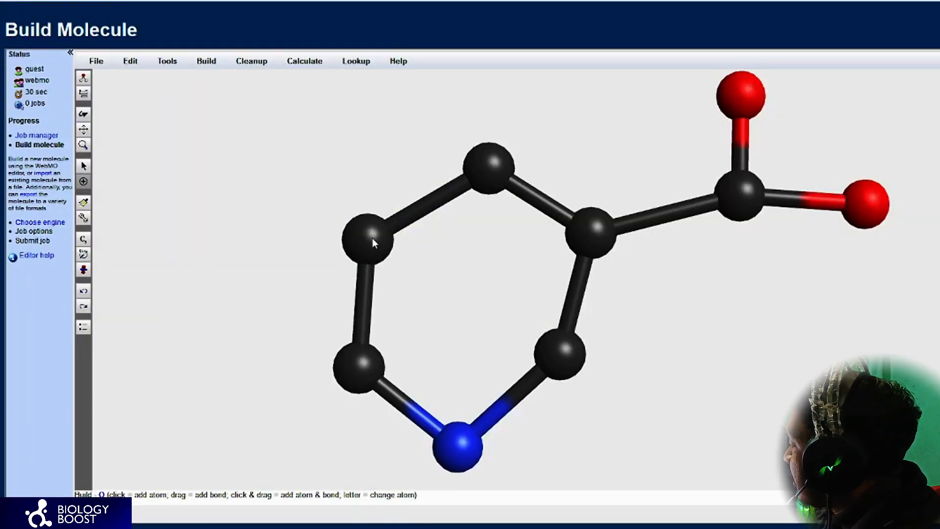
click(369, 356)
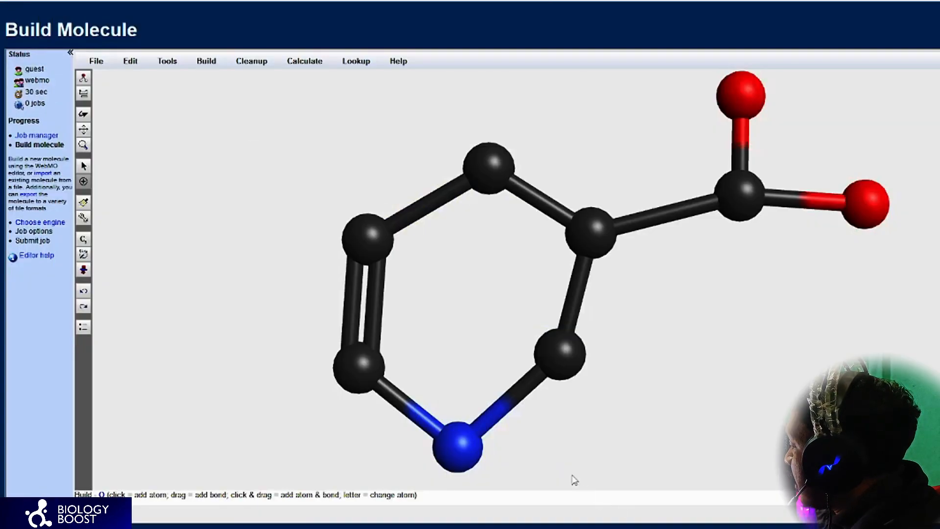
drag(553, 351, 554, 348)
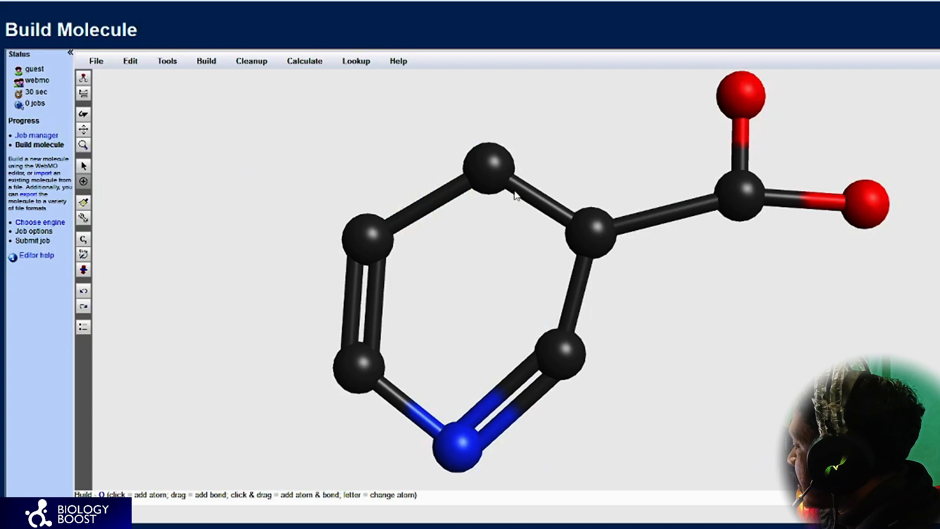
click(593, 247)
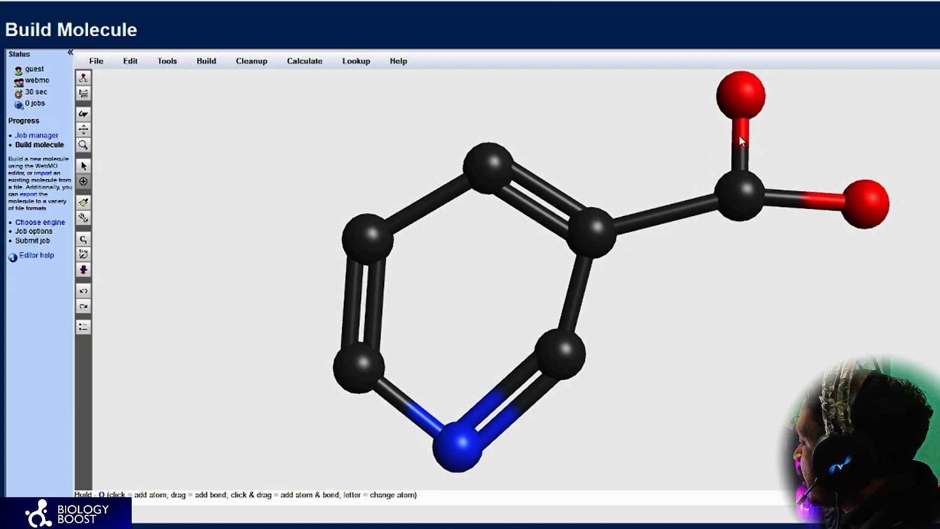
click(738, 188)
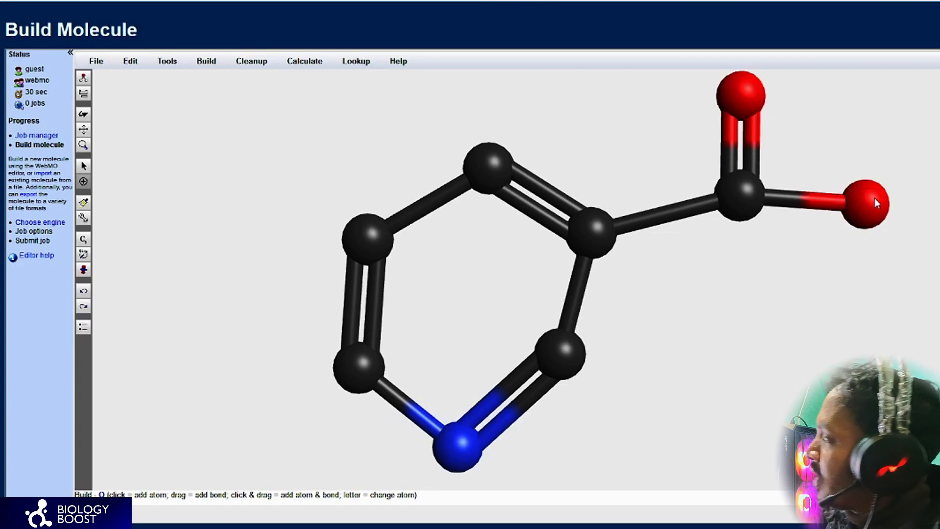
Step: Add the missing hydrogens to the whole molecule with the Add Hydrogens cleanup
click(262, 69)
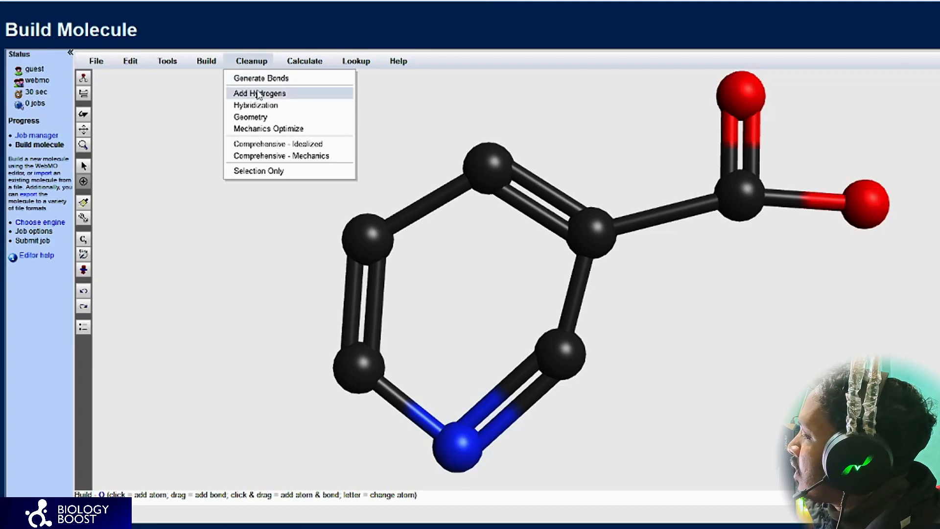
click(258, 93)
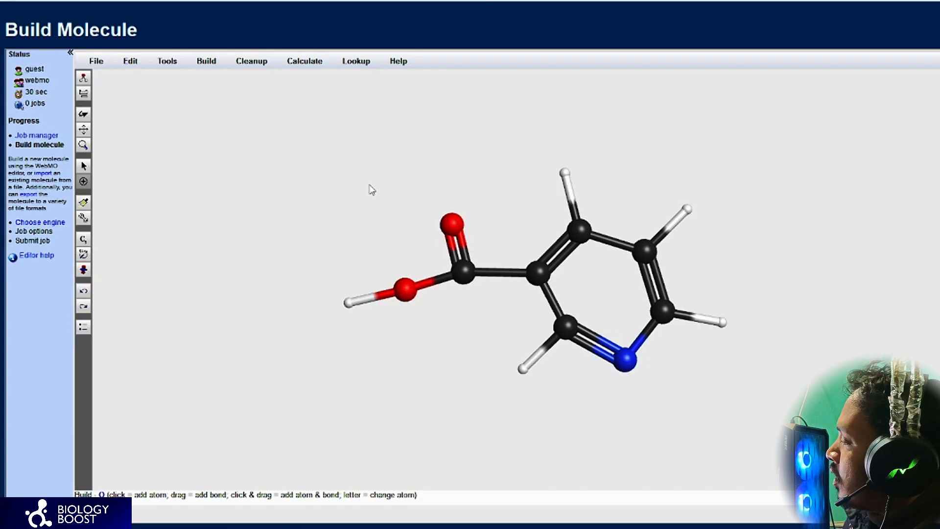
click(246, 61)
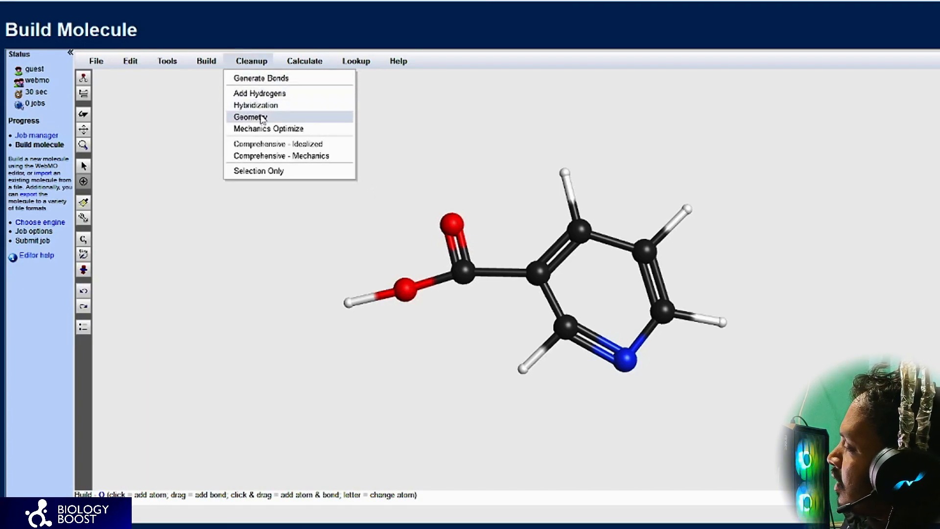
click(428, 107)
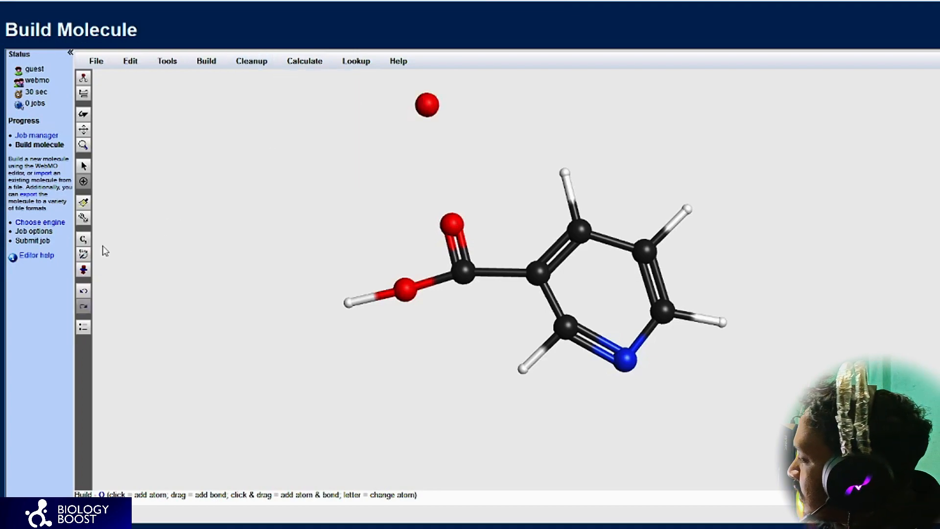
click(83, 294)
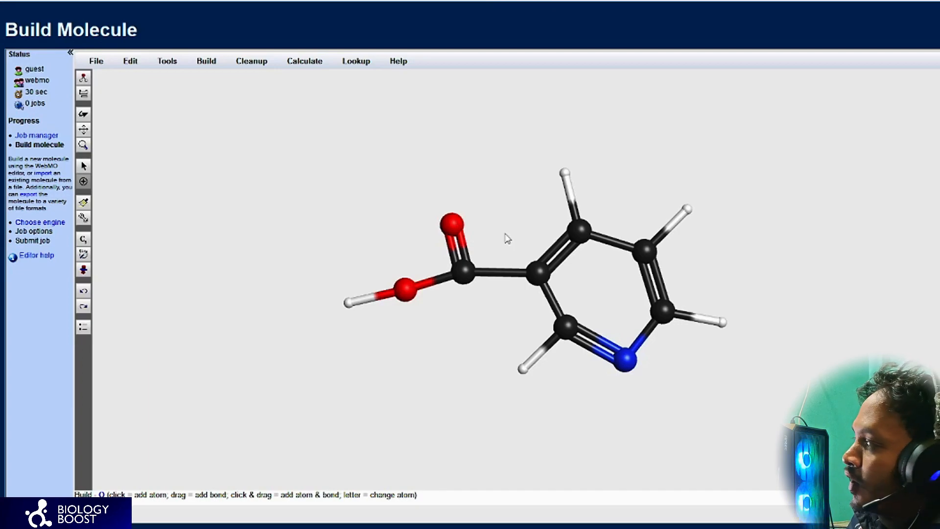
Step: Clean up the molecule's bond lengths and angles with the Geometry cleanup
click(240, 65)
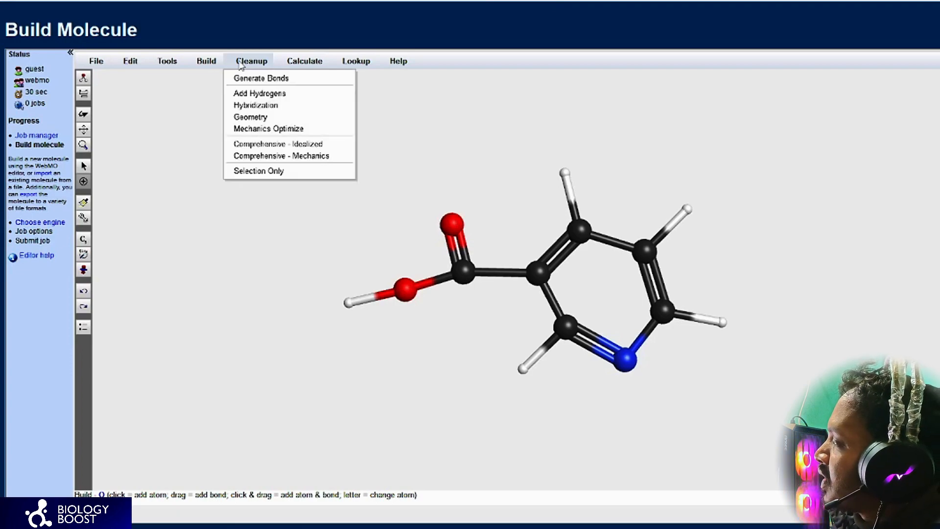
click(259, 121)
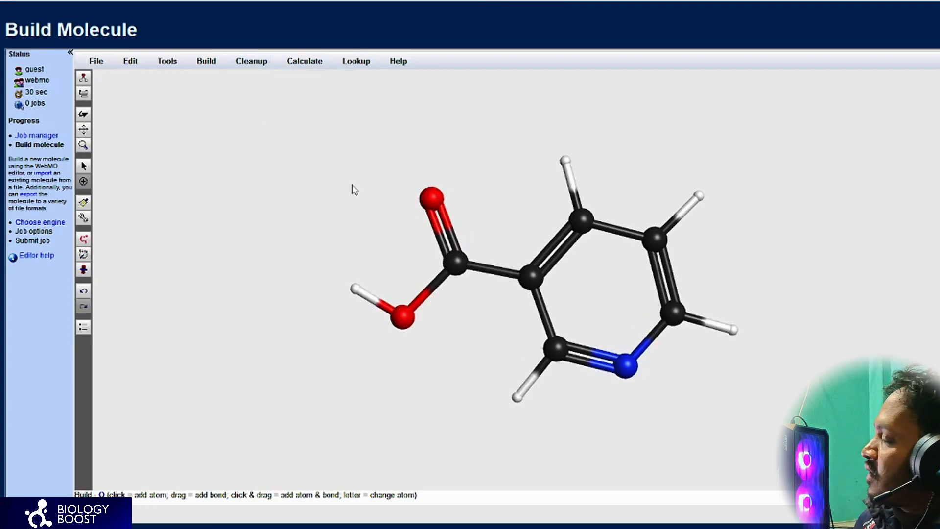